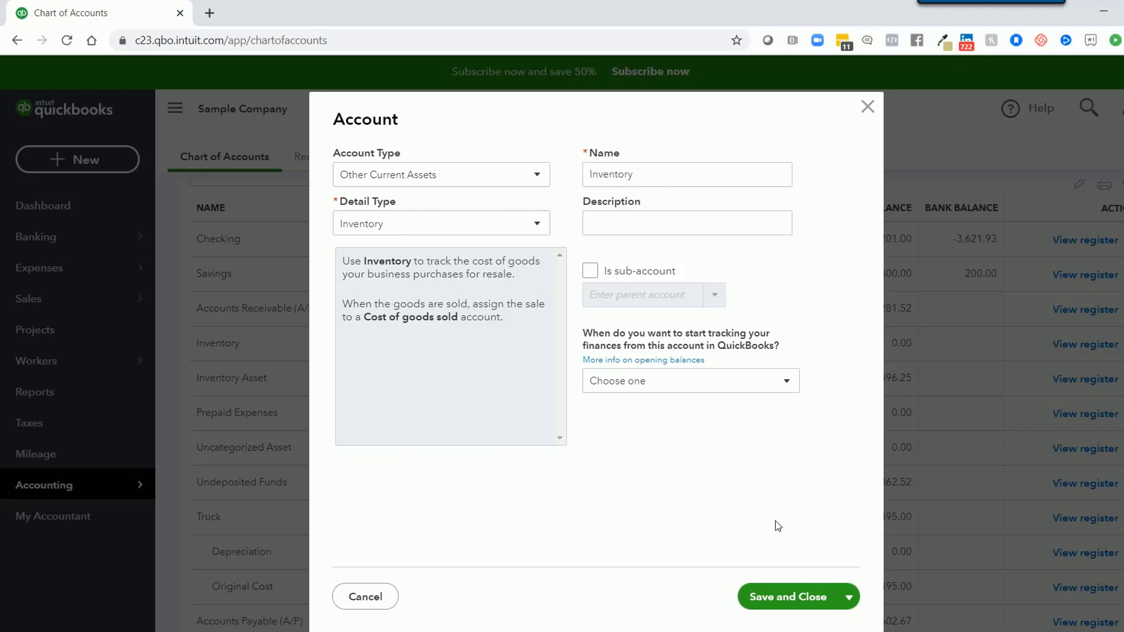
Step: Save the Inventory account as Other Current Assets and the Cost of Goods Sold account with detail type Supplies & Materials - COGS
click(795, 597)
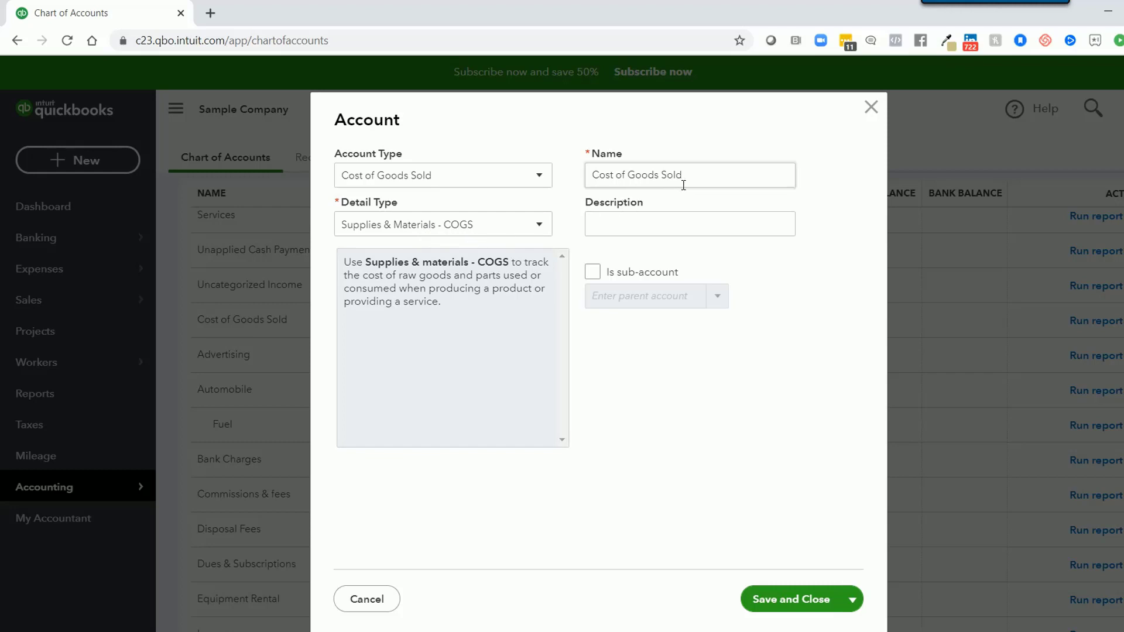
click(781, 602)
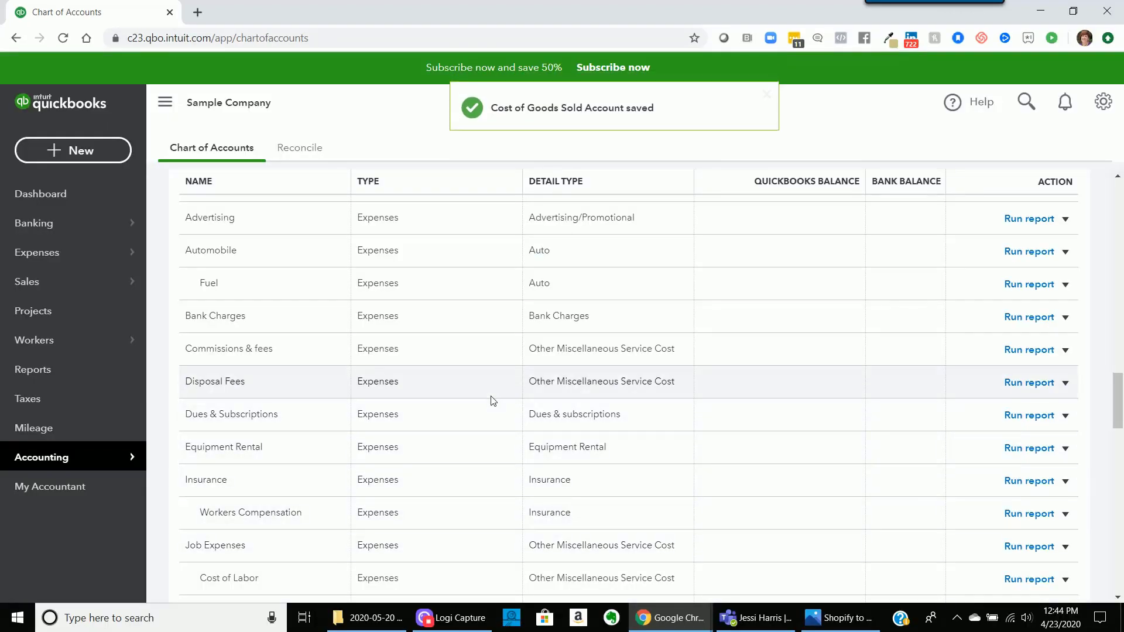
Step: Create a new journal entry and set its journal date to 03/31/2020
click(79, 152)
click(571, 294)
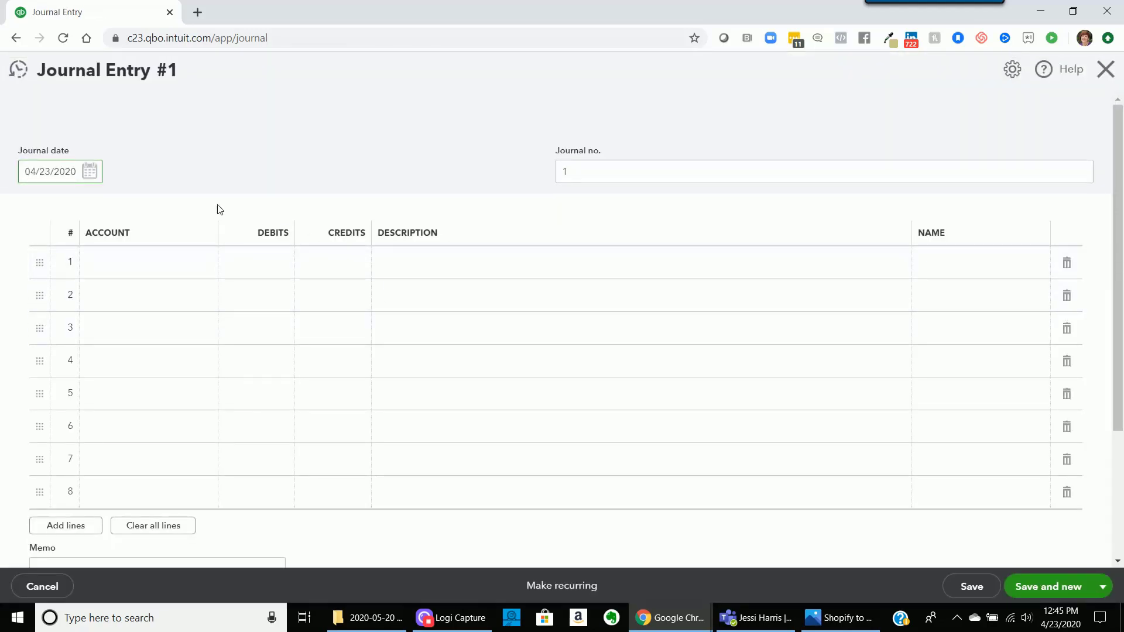
click(90, 171)
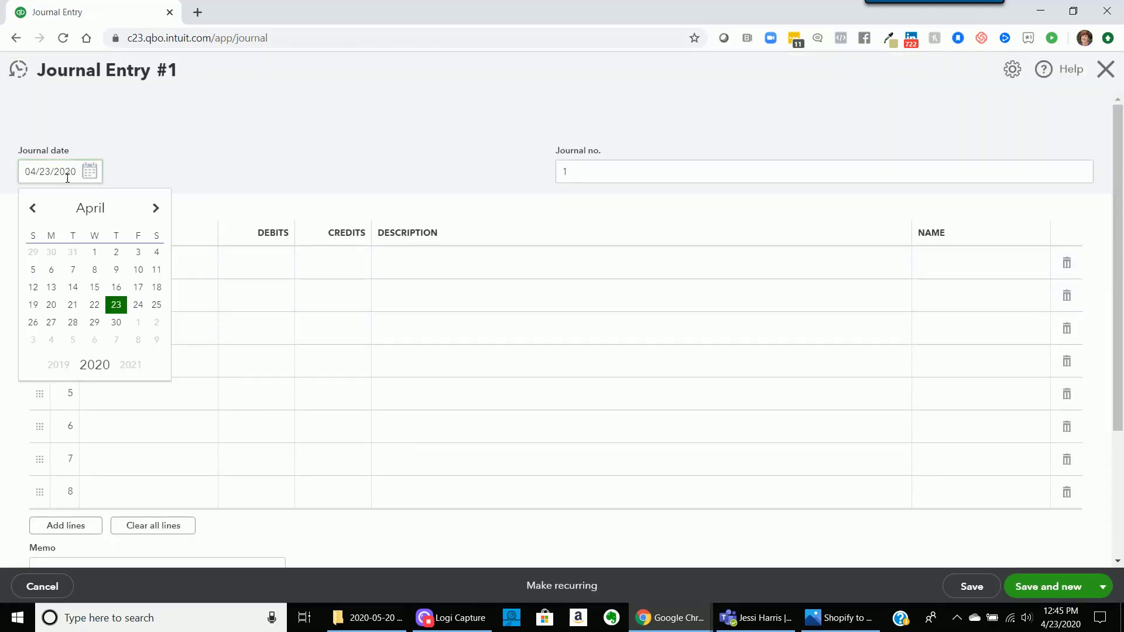
click(32, 209)
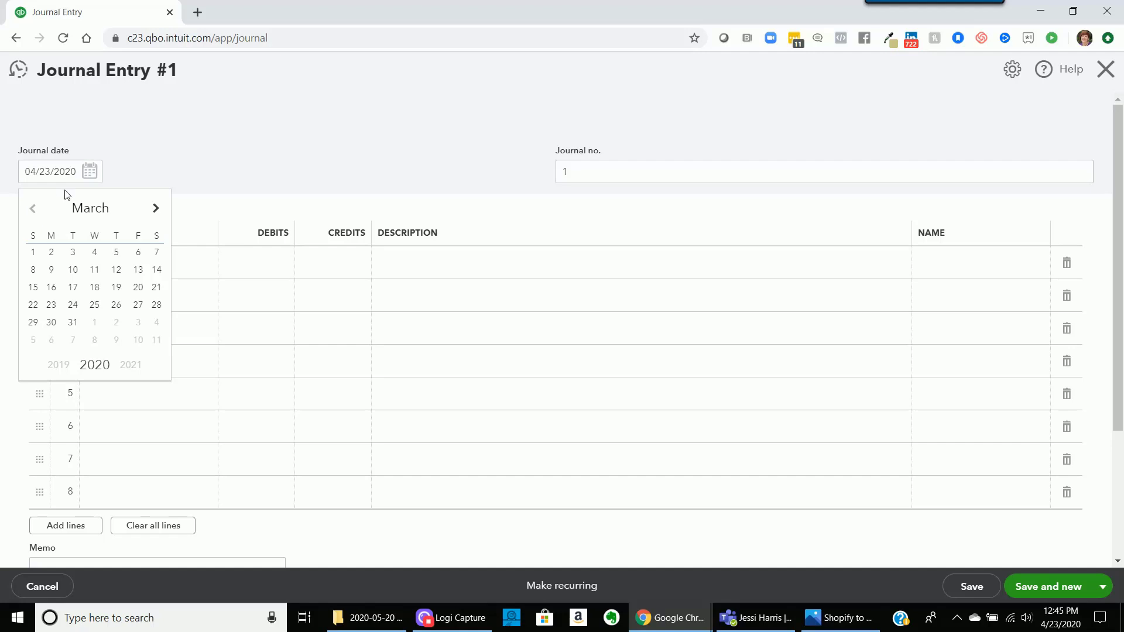
click(73, 323)
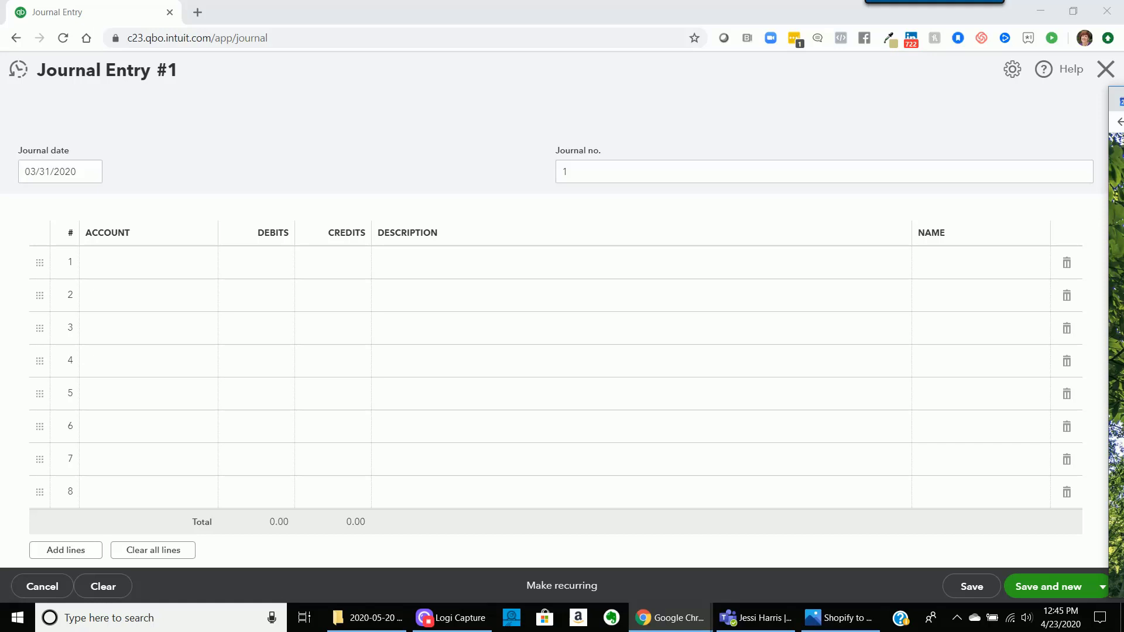
Step: Fill the first journal line with a 10,000 debit to Inventory, described as "Inventory adjustment"
click(182, 267)
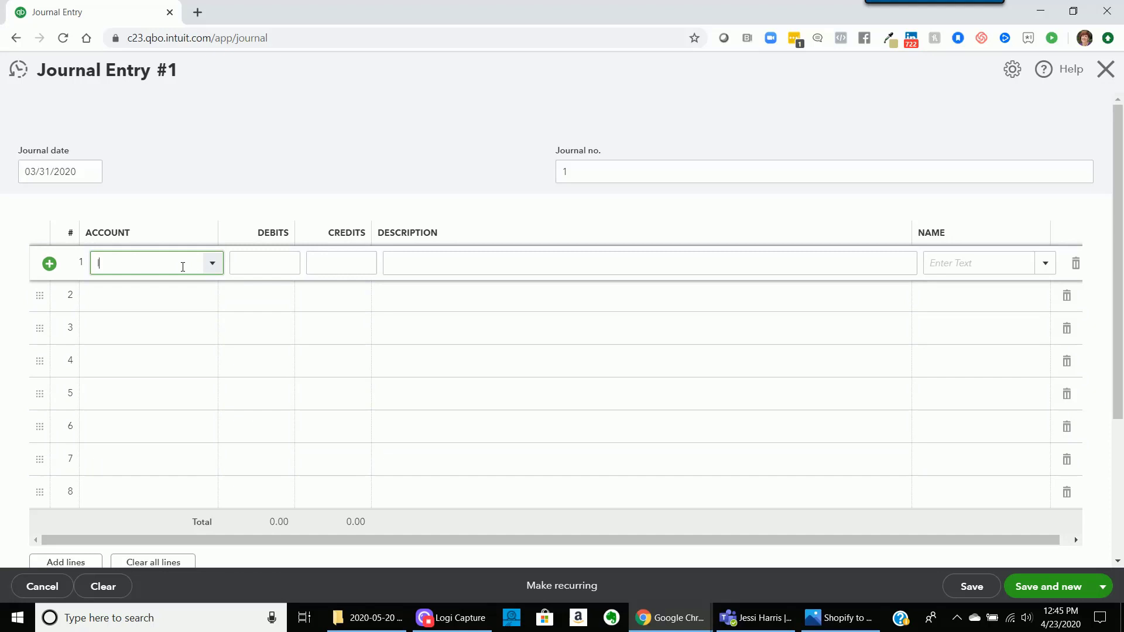
text(Inventory)
click(253, 265)
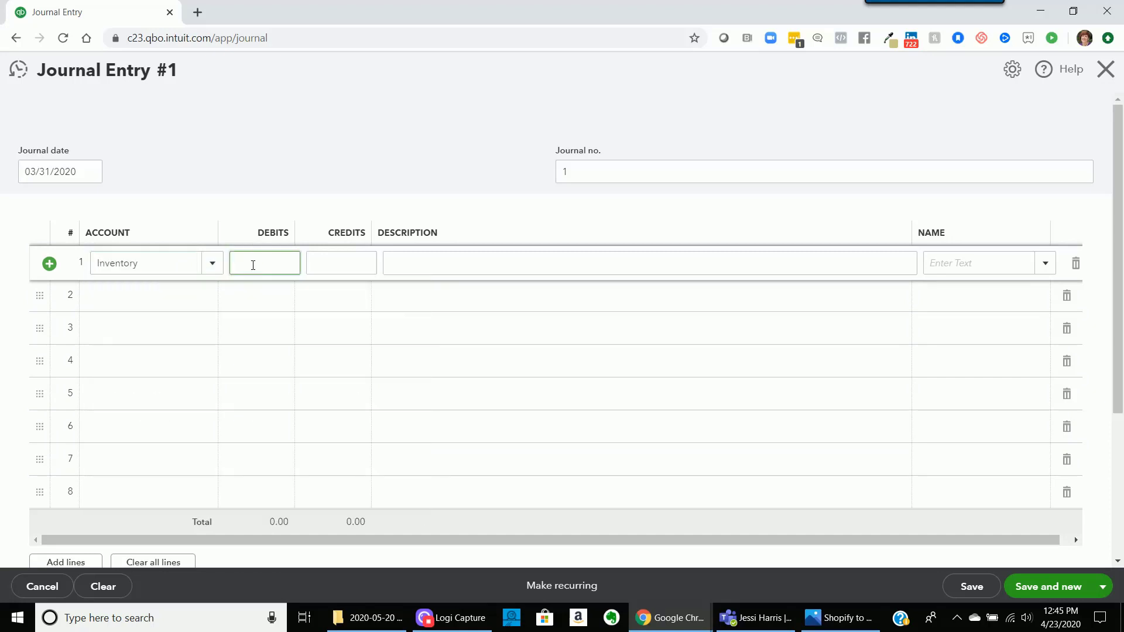
text(10,000)
key(Tab)
key(Tab)
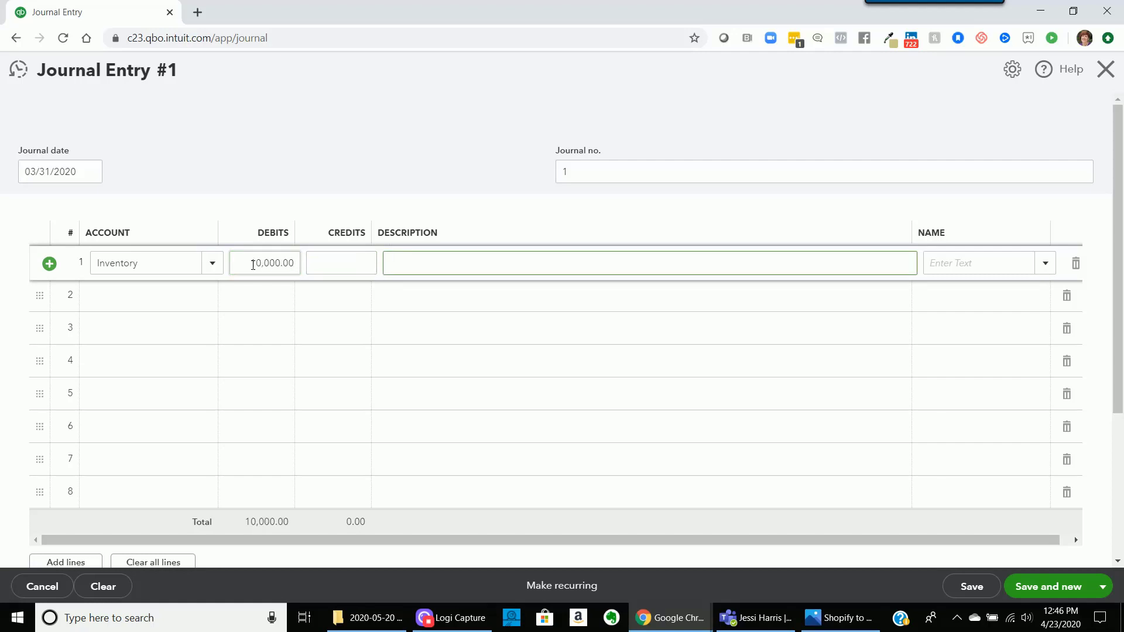
text(Inventory adjustment)
key(Tab)
key(Tab)
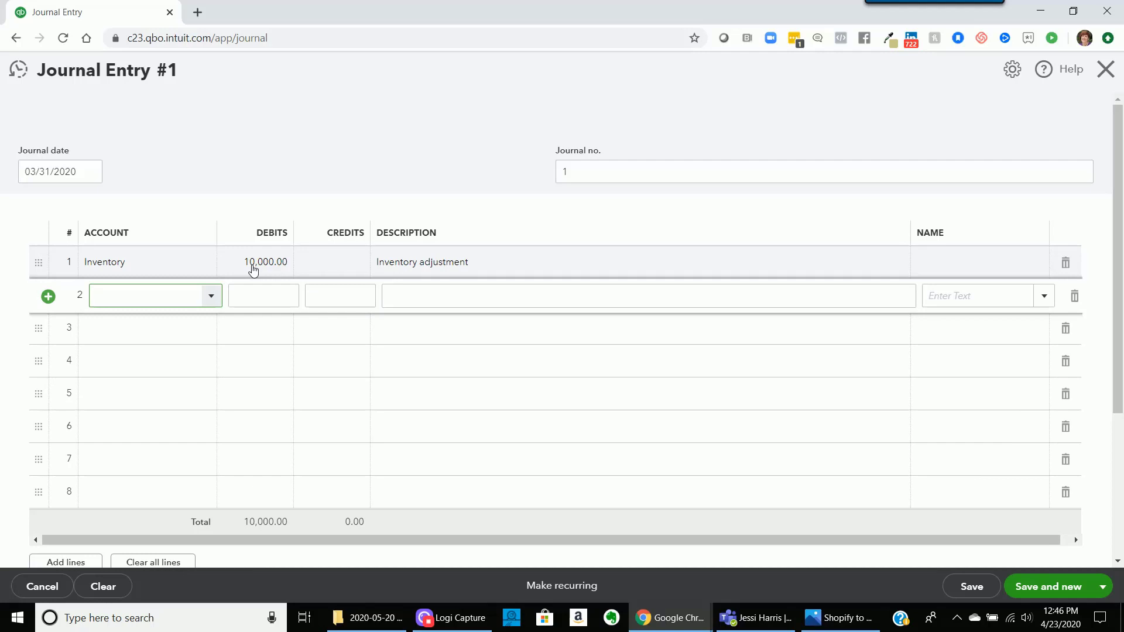
Step: Balance the entry with a 10,000 credit to Cost of Goods Sold on line 2, and save and close it
text(Cost of Goods Sold)
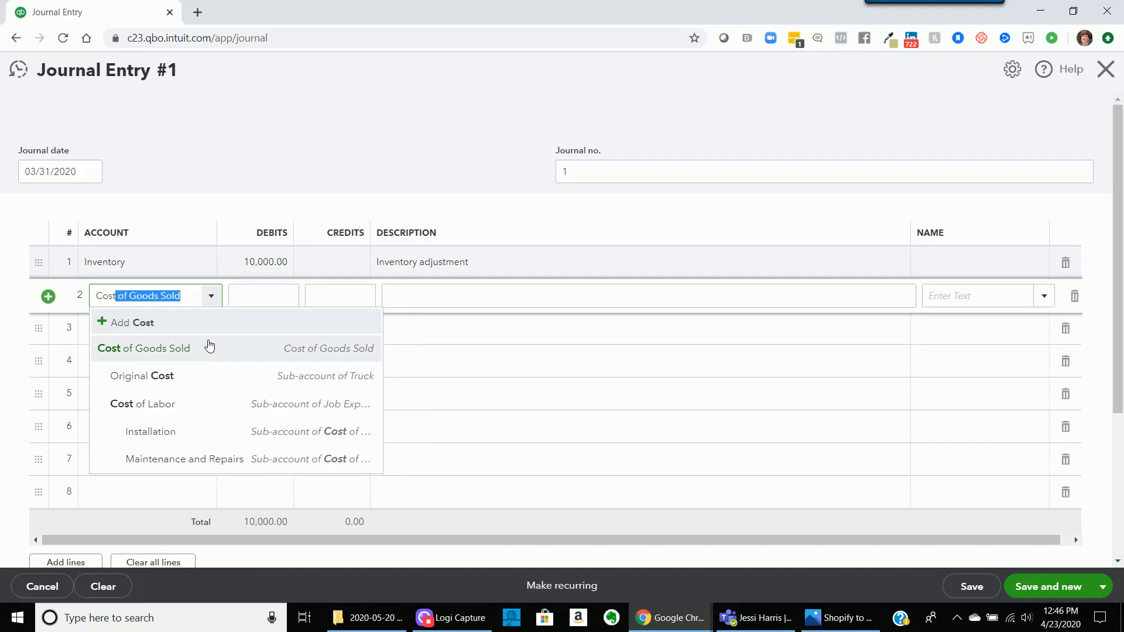
click(208, 349)
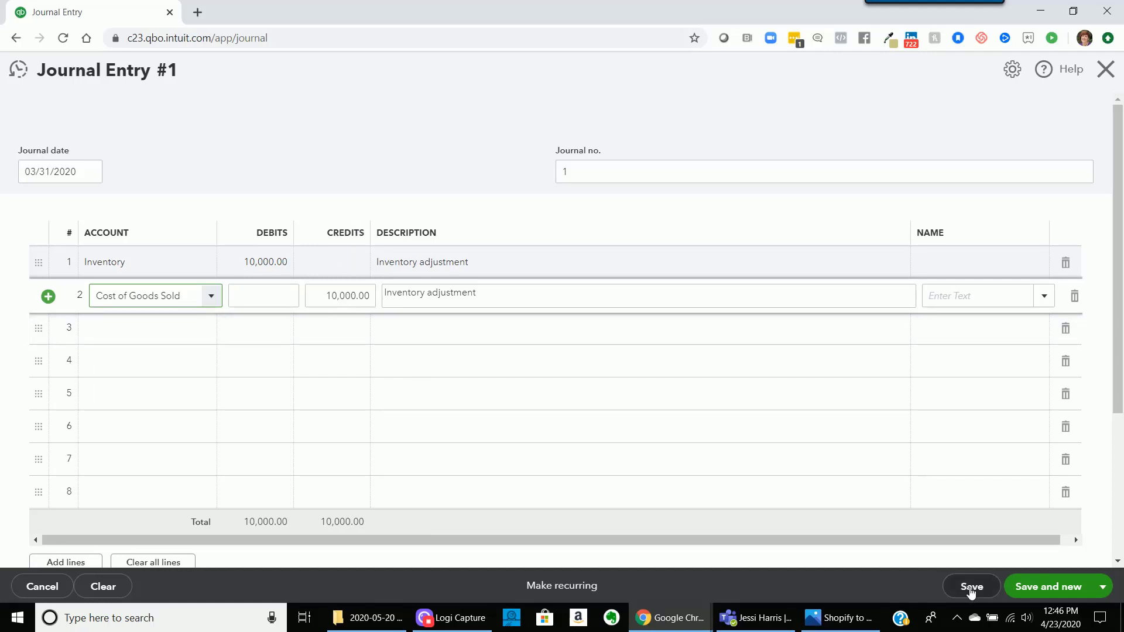
click(1103, 593)
click(1028, 560)
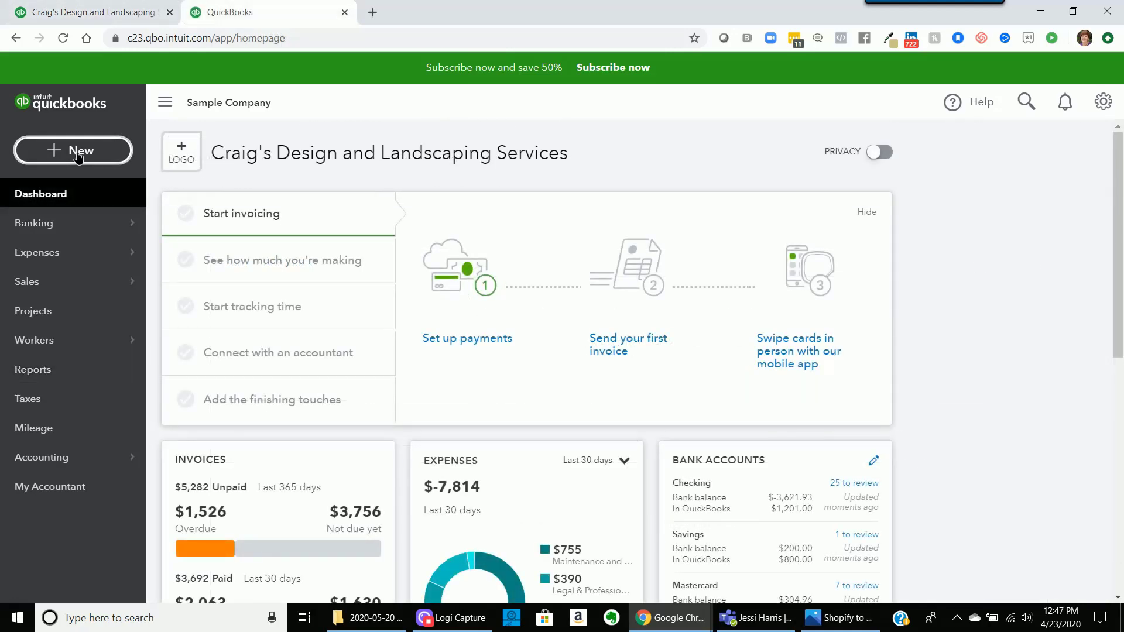
Step: Create another journal entry dated 04/30/2020, and check the open Inventory transaction report before returning to the entry
click(78, 154)
click(560, 297)
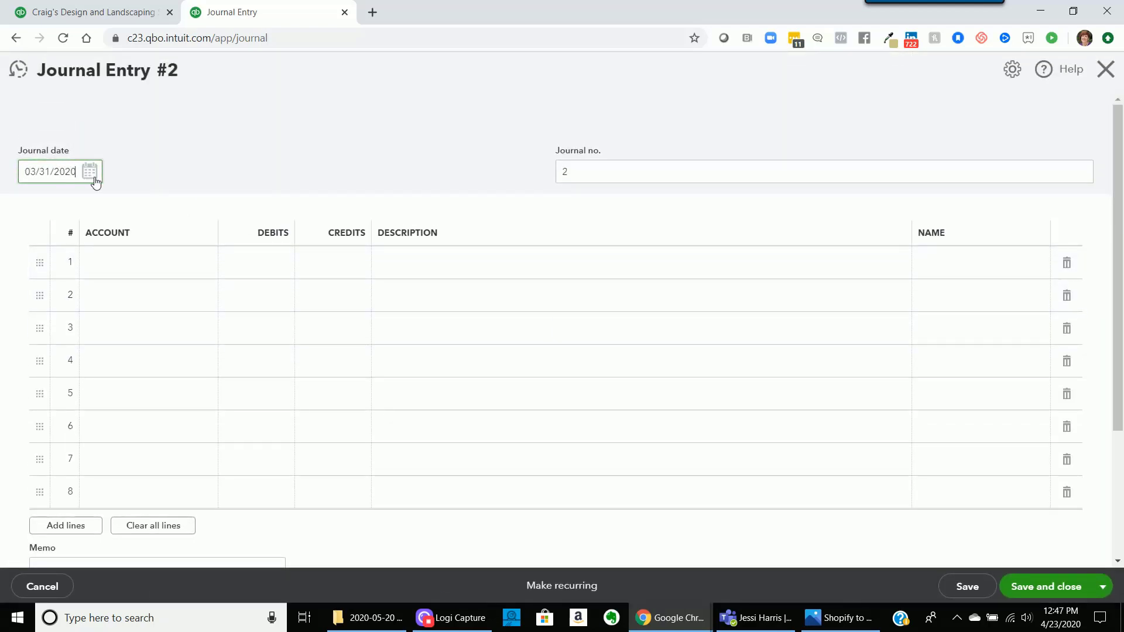
click(90, 174)
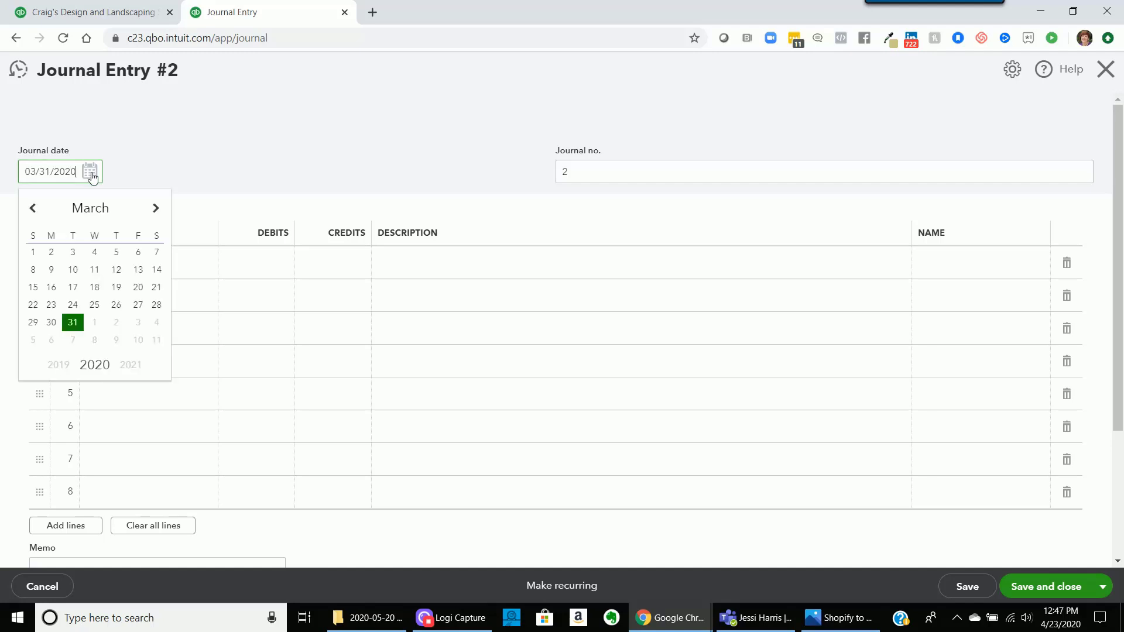
click(157, 209)
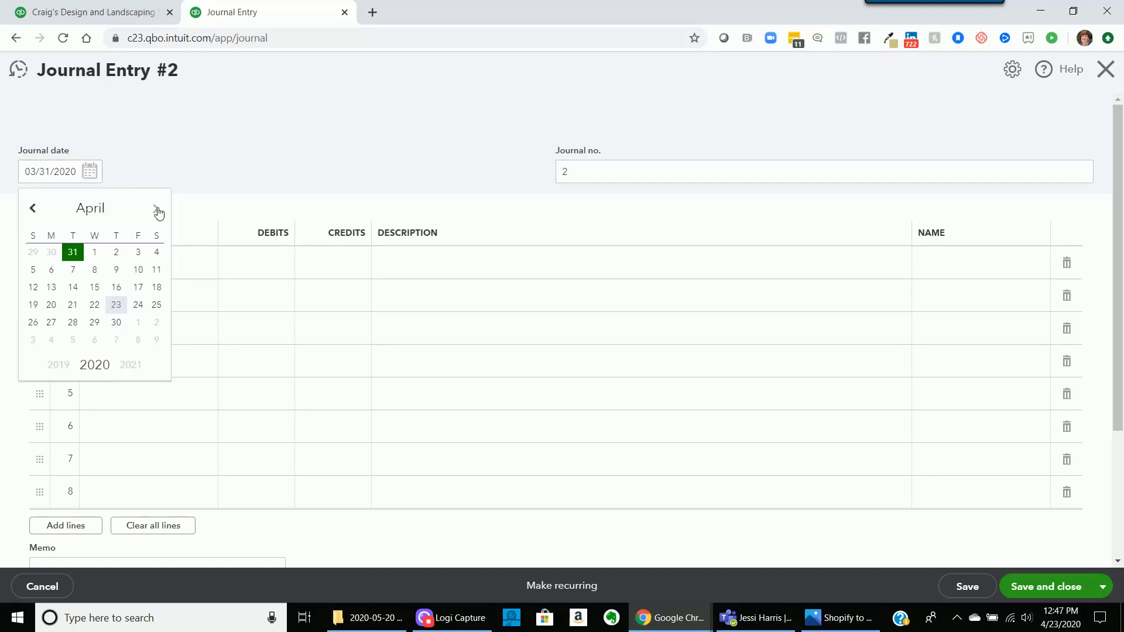
click(117, 324)
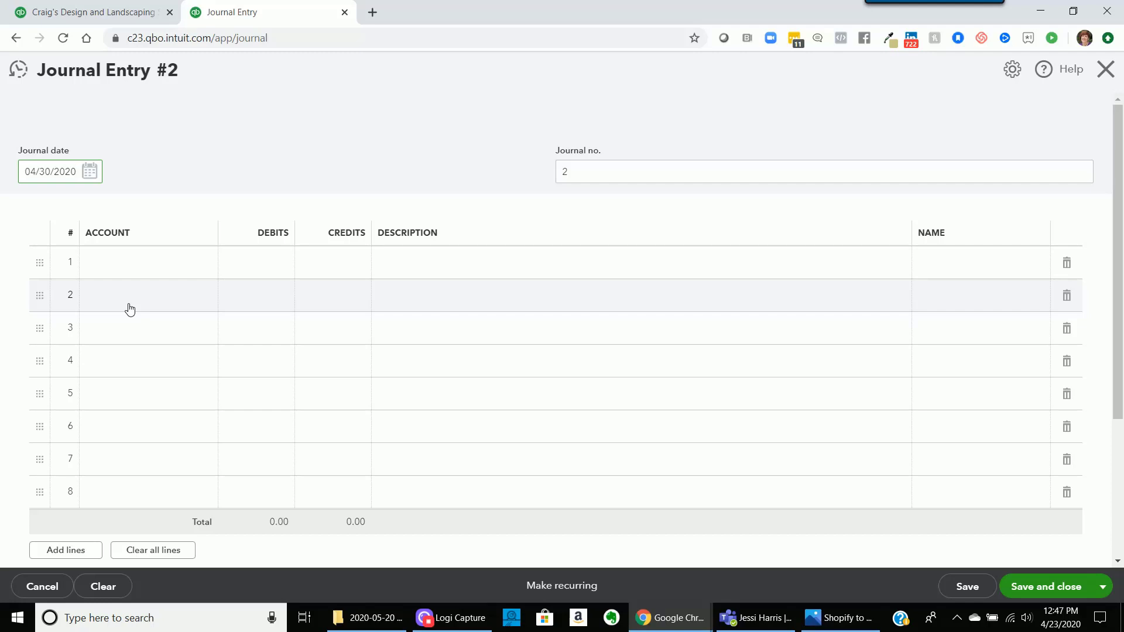
click(59, 14)
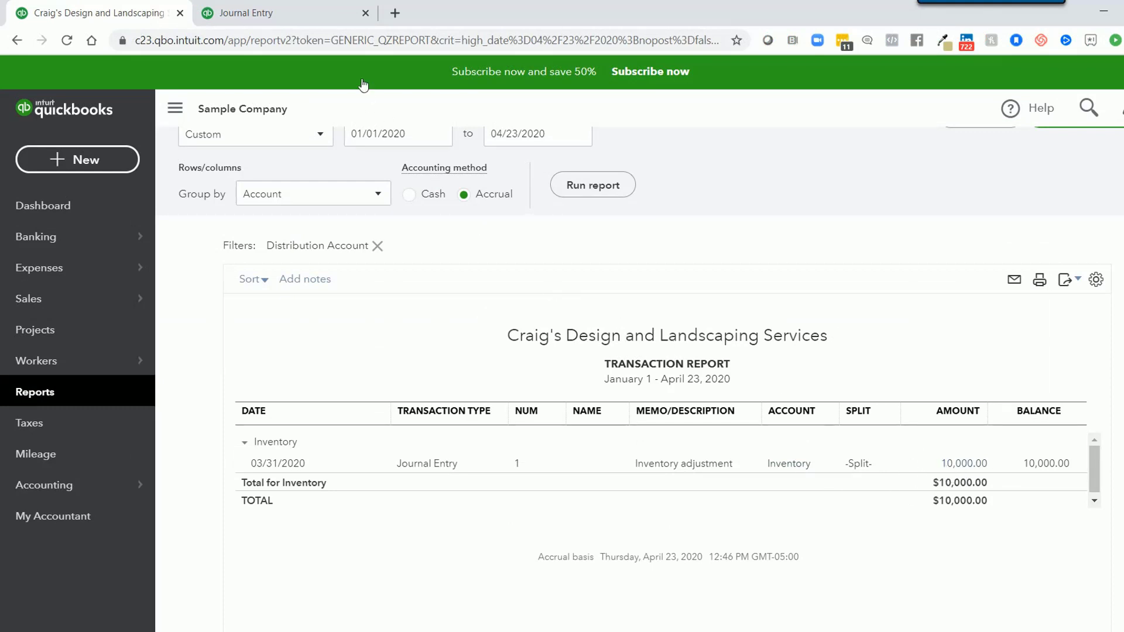
click(317, 16)
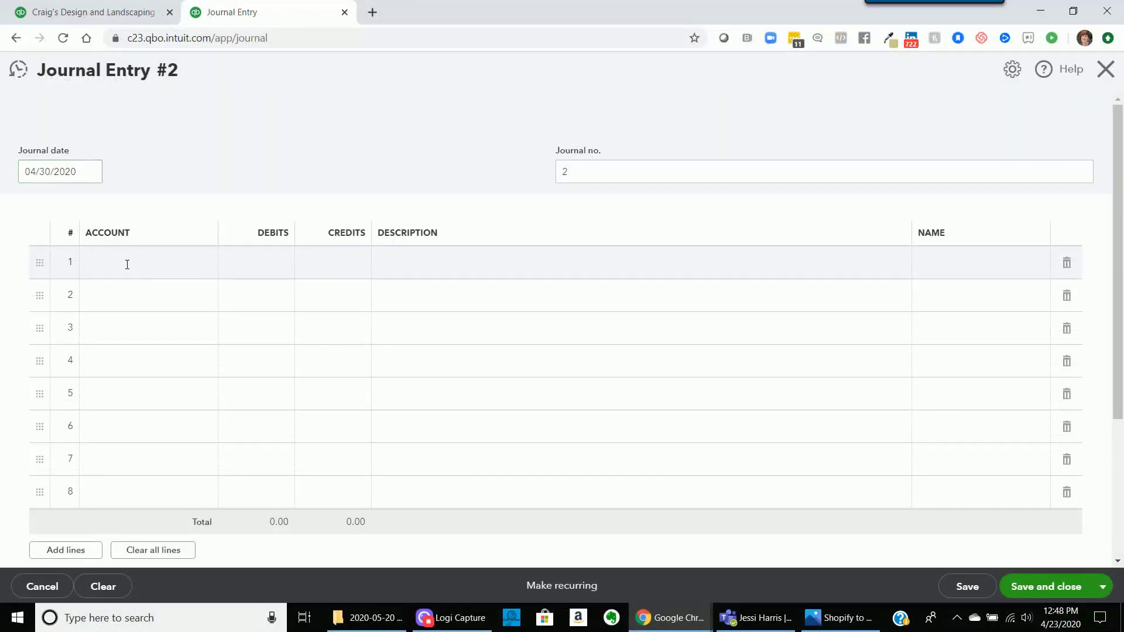
Step: Fill the first journal line with a 2,500 debit to Cost of Goods Sold, described as "Inventory adjustment"
click(128, 268)
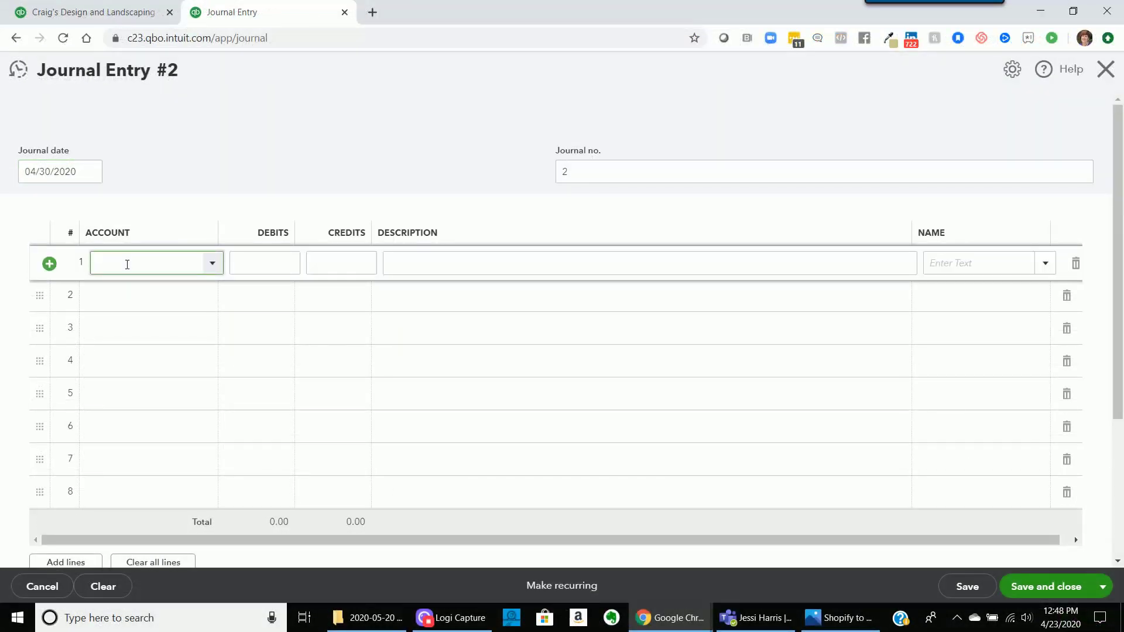
text(Cost of Goods Sold)
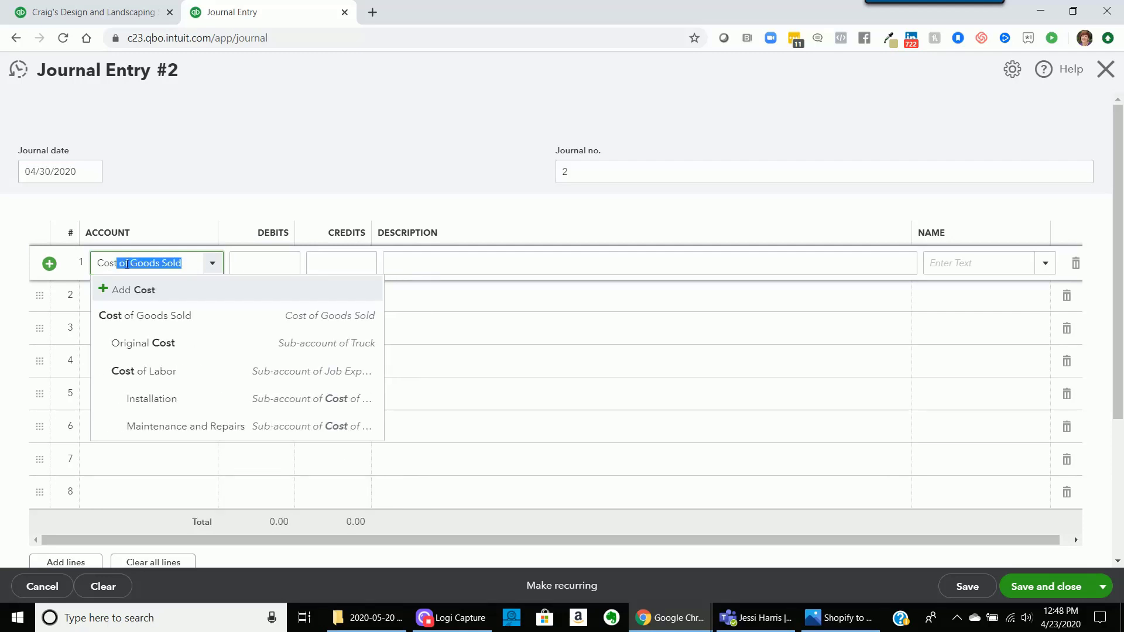
click(130, 319)
click(244, 268)
click(259, 266)
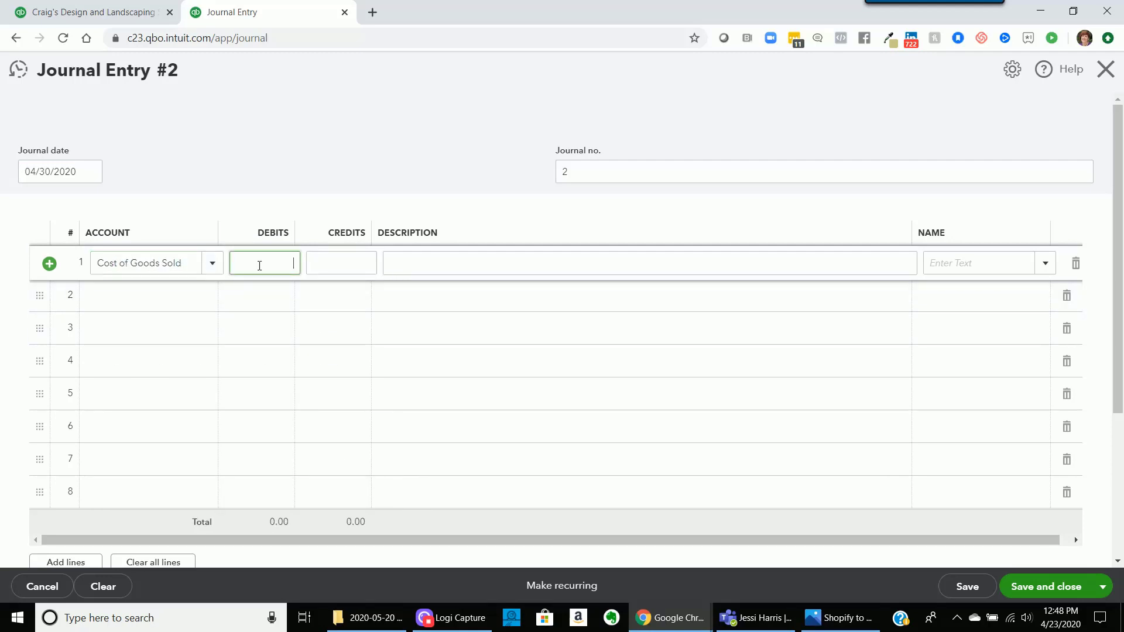
text(2500)
key(Tab)
key(Tab)
text(In)
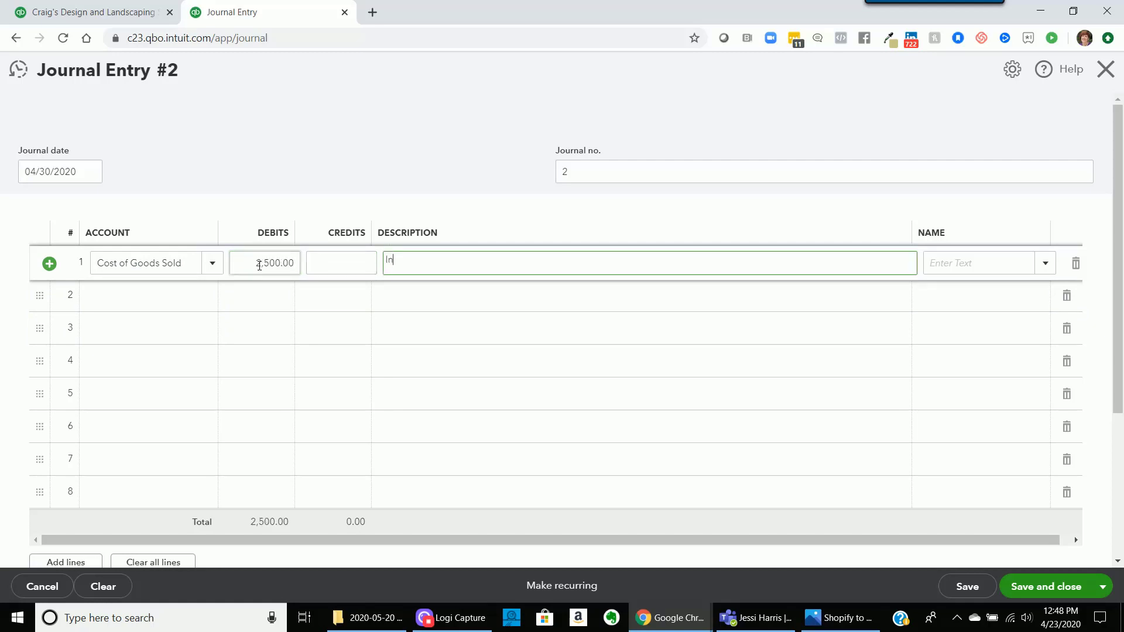
text(ventory adjutstment)
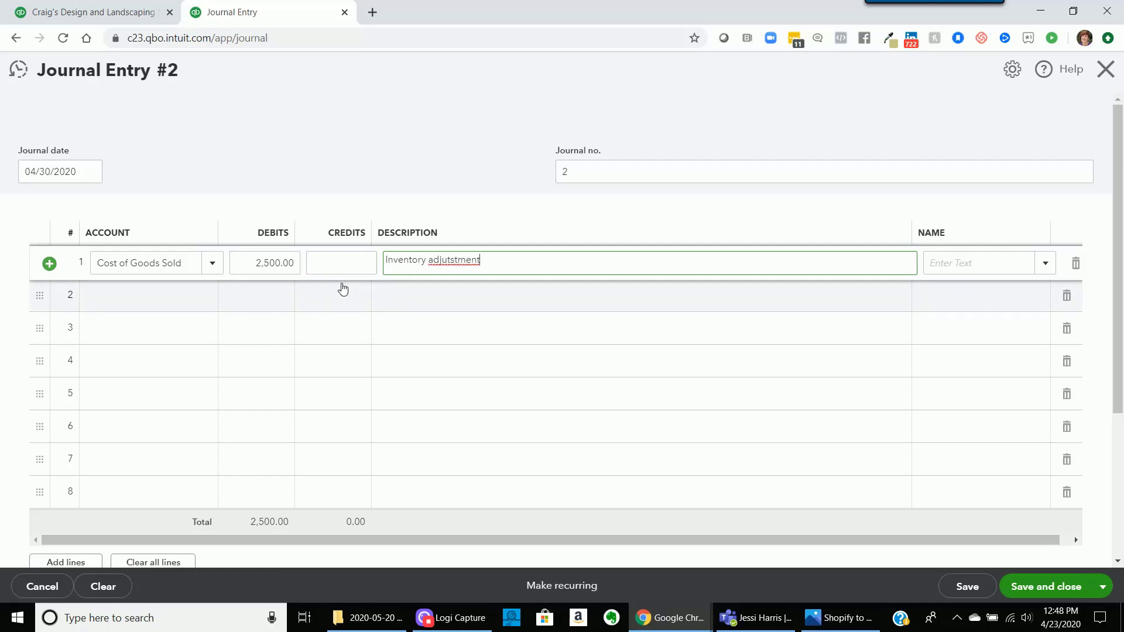
right_click(444, 258)
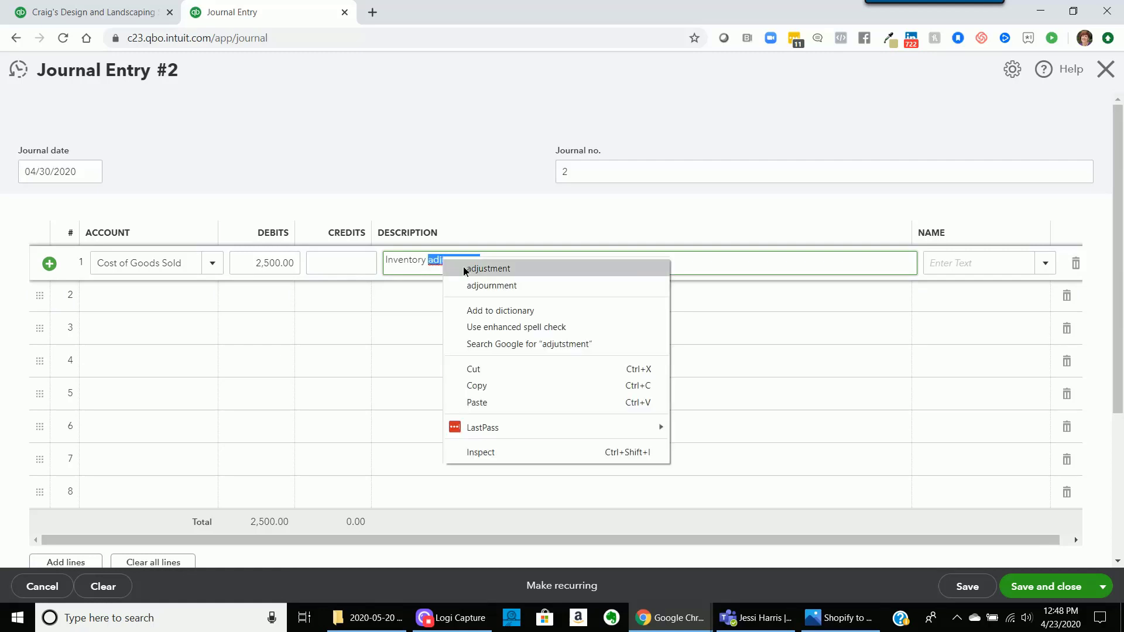
click(460, 269)
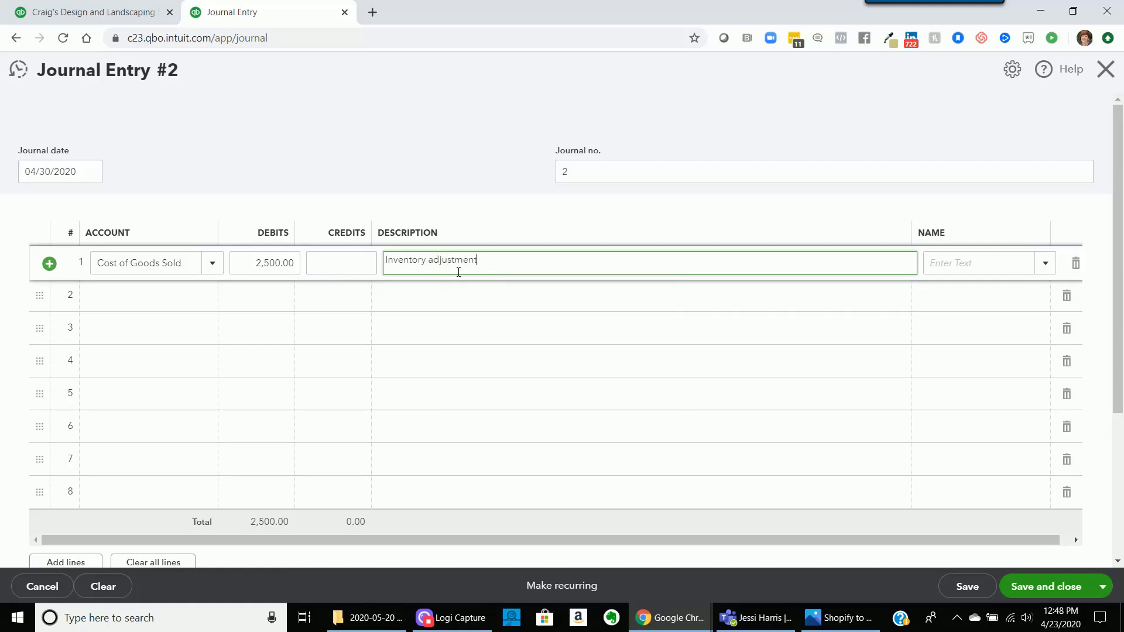
Step: Balance the entry with a 2,500 credit to Inventory on line 2, and save and close it
click(169, 301)
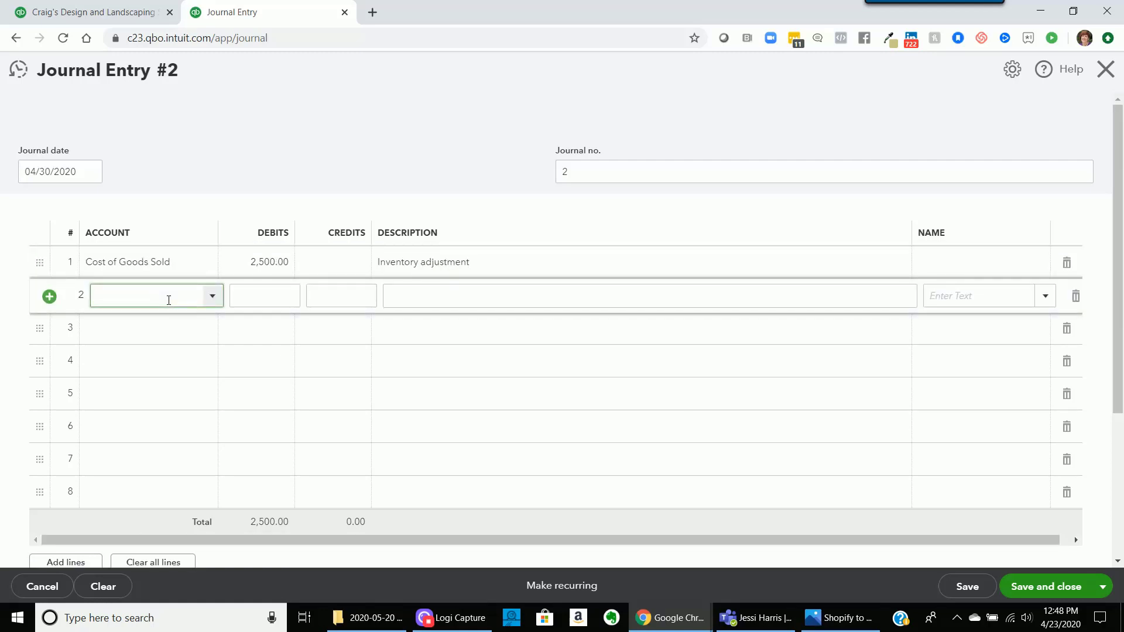
text(Inventory)
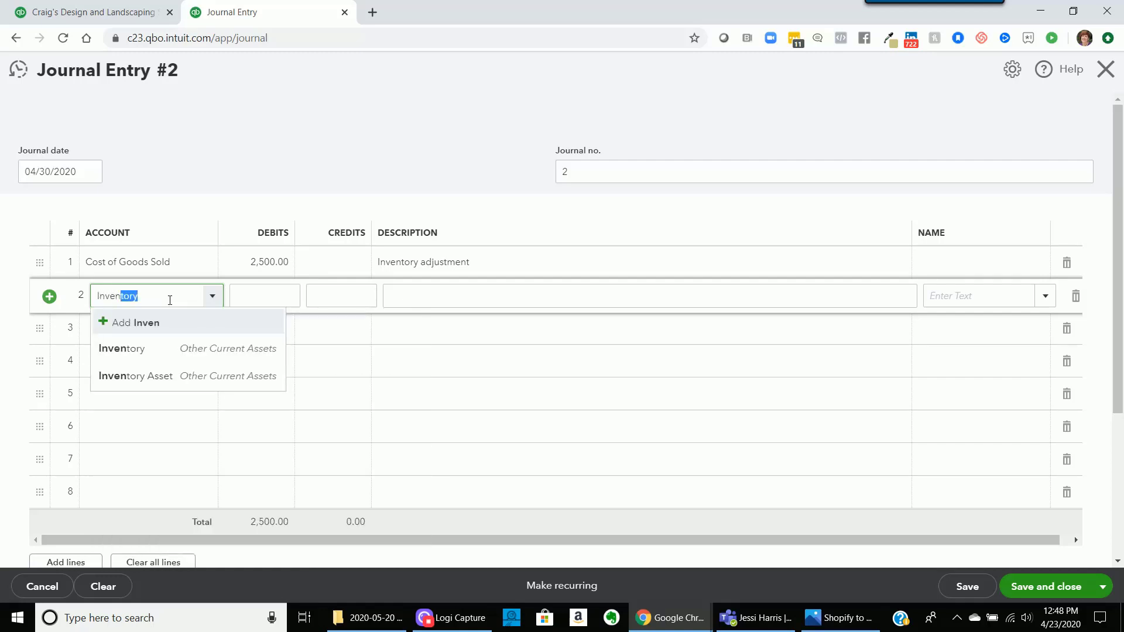
click(181, 351)
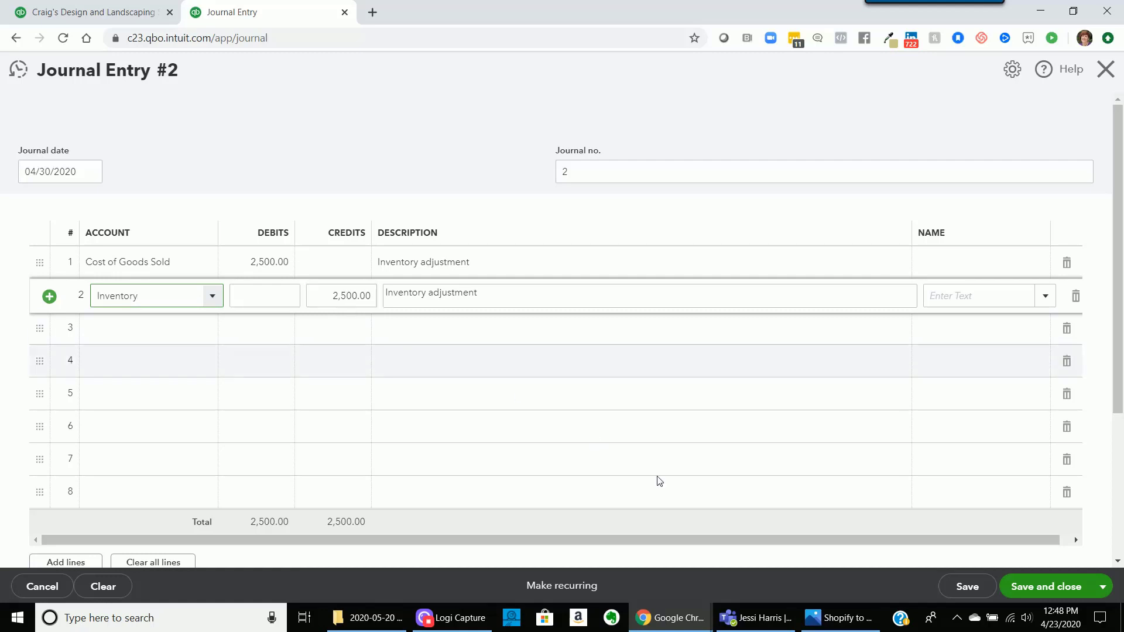
click(1034, 586)
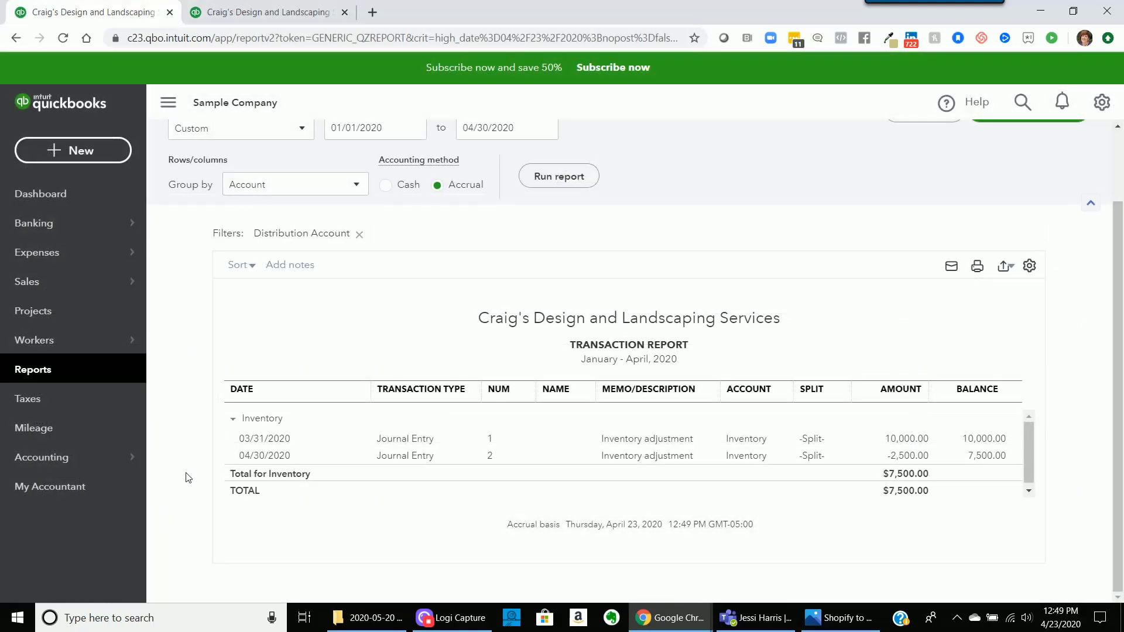